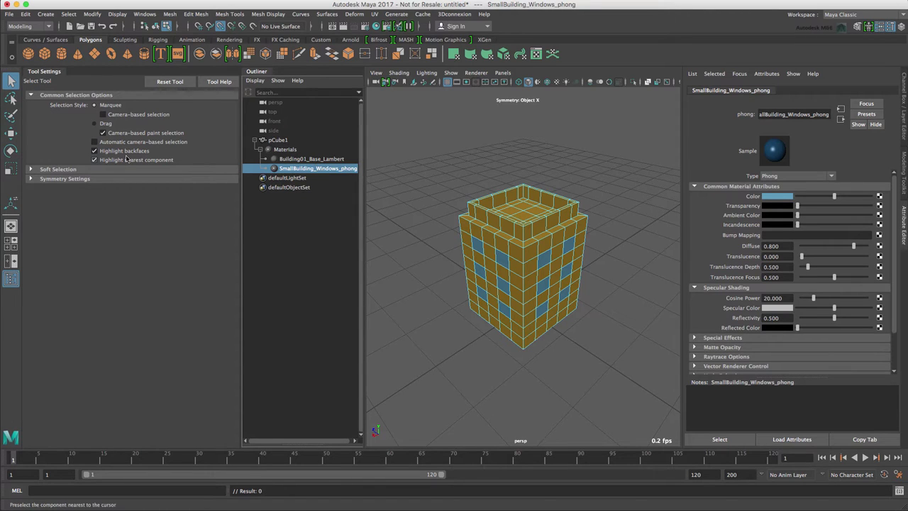
Step: Select the pCube1 building mesh in the Outliner
{"action": "left_click", "coordinate": [279, 140]}
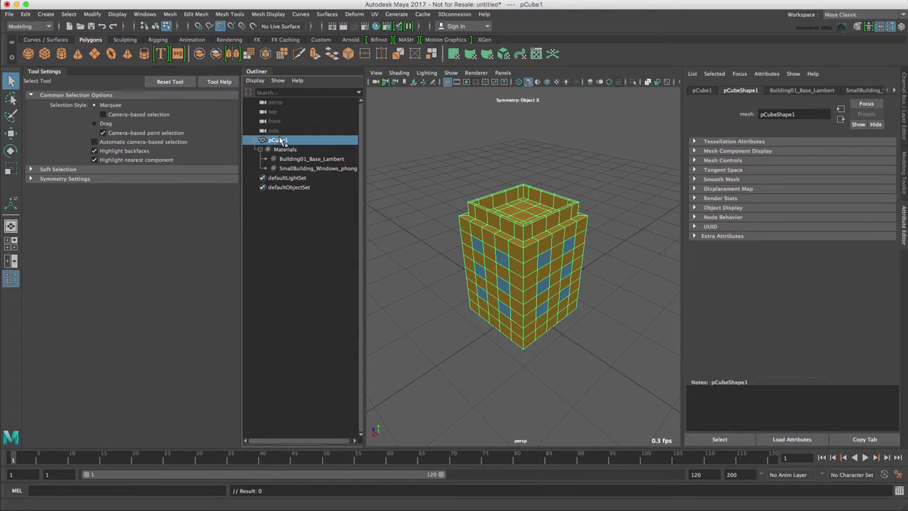
Step: Rename pCube1 to Building01, then duplicate it with Ctrl+D to create Building02
{"action": "double_click", "coordinate": [280, 140]}
{"action": "type", "text": "Bu"}
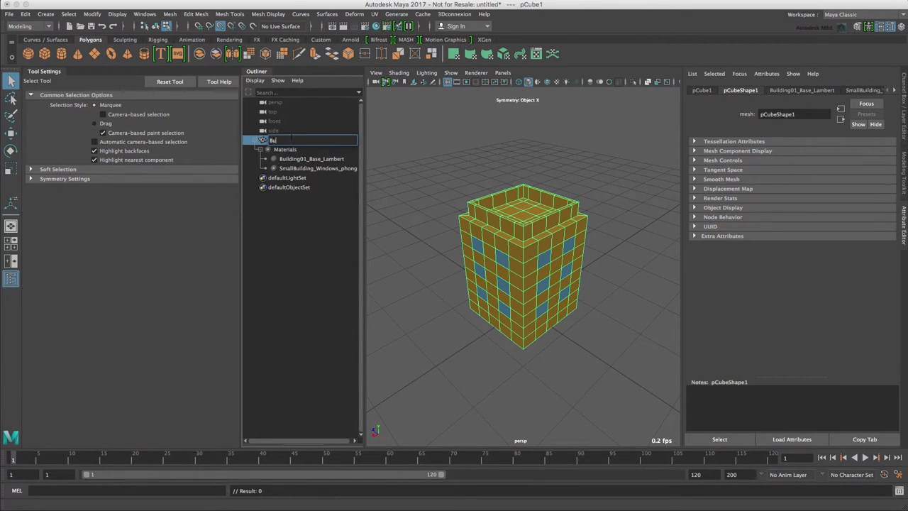
{"action": "type", "text": "ilding01"}
{"action": "key", "text": "Return"}
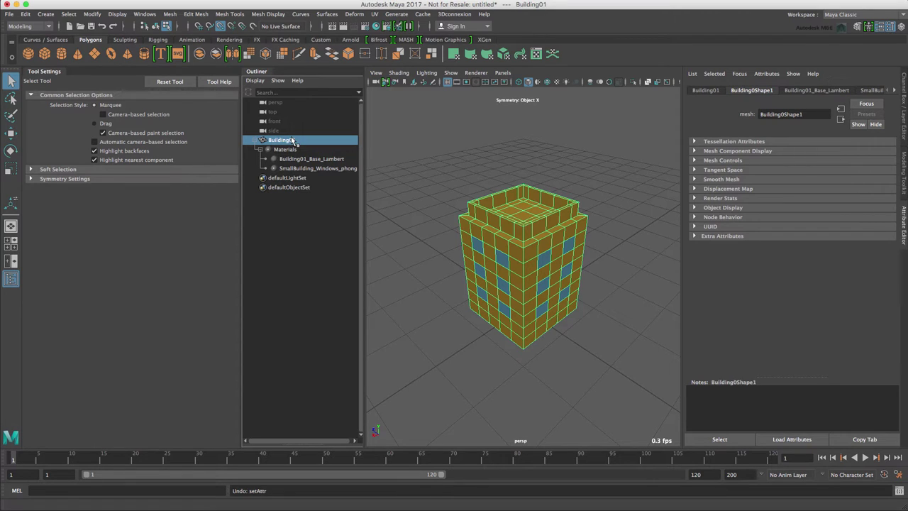
{"action": "key", "text": "ctrl+d"}
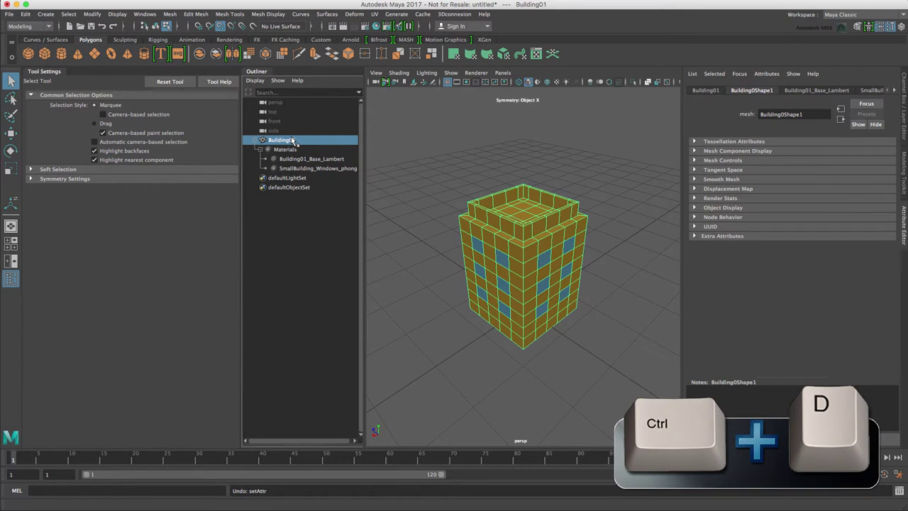
{"action": "key", "text": "ctrl+d"}
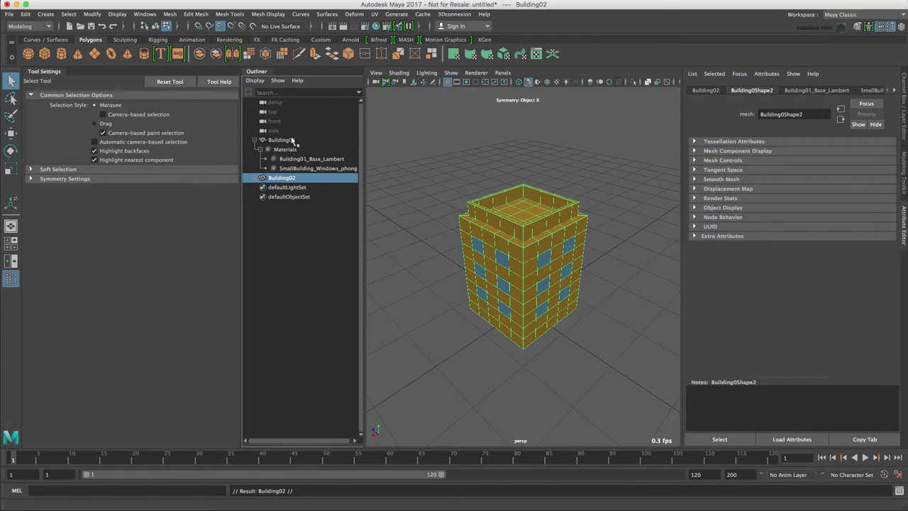
Step: Select Building01 and hide it with Ctrl+H so only Building02 stays visible
{"action": "left_click", "coordinate": [26, 14]}
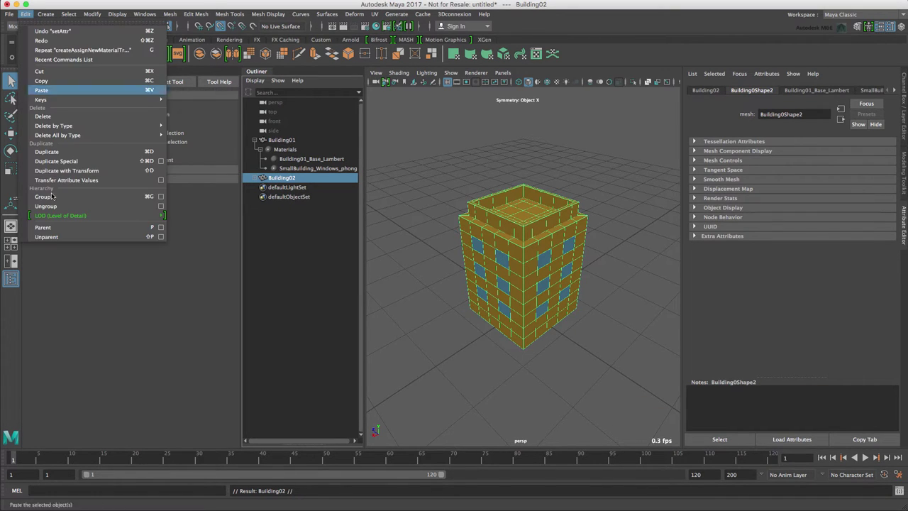
{"action": "left_click", "coordinate": [72, 153]}
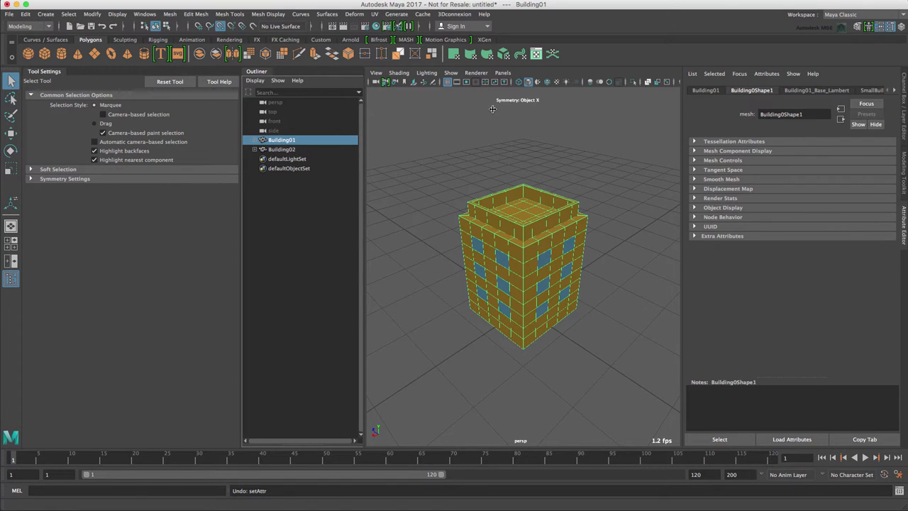
{"action": "key", "text": "ctrl+h"}
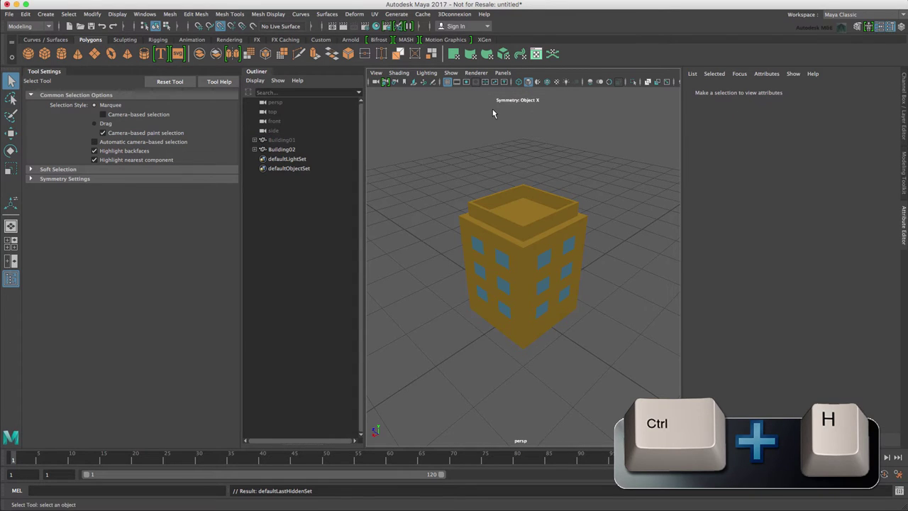
{"action": "left_click", "coordinate": [270, 140]}
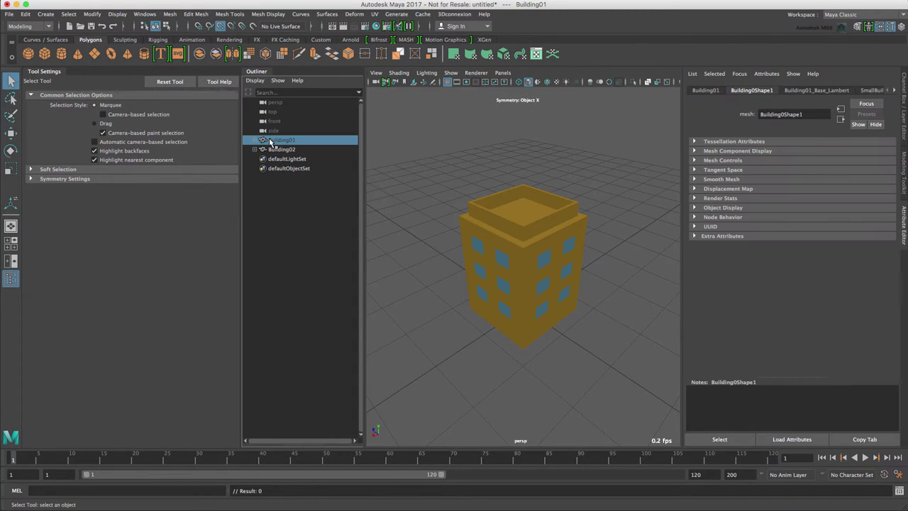
{"action": "key", "text": "shift+h"}
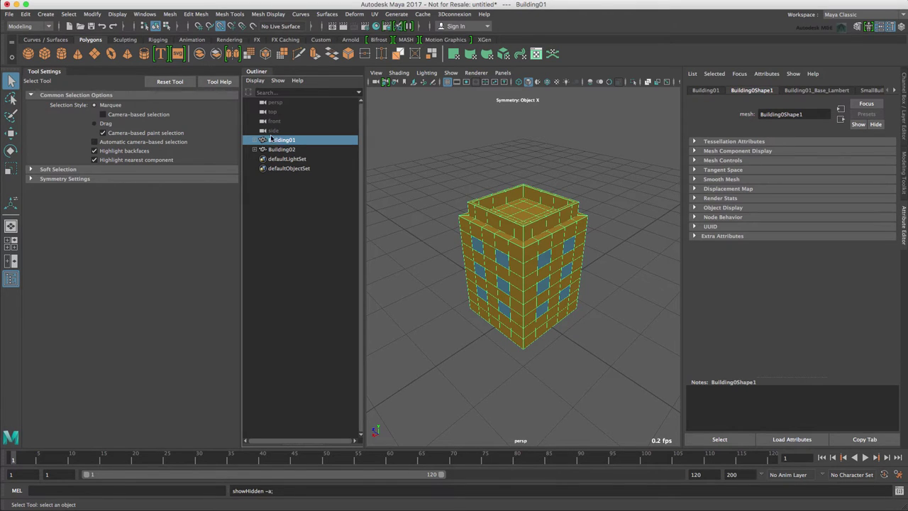
{"action": "key", "text": "ctrl+h"}
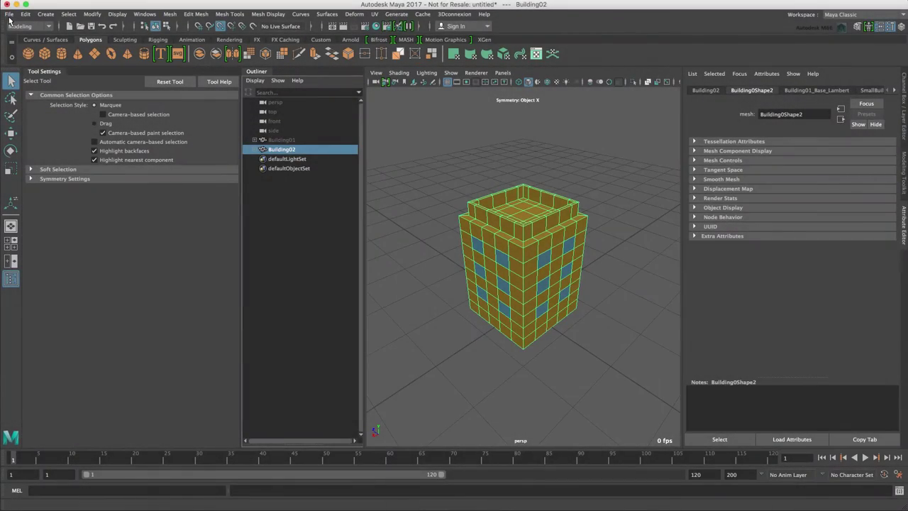
Step: Save the scene as City_Build in the project's scenes folder
{"action": "left_click", "coordinate": [10, 14]}
{"action": "left_click", "coordinate": [33, 52]}
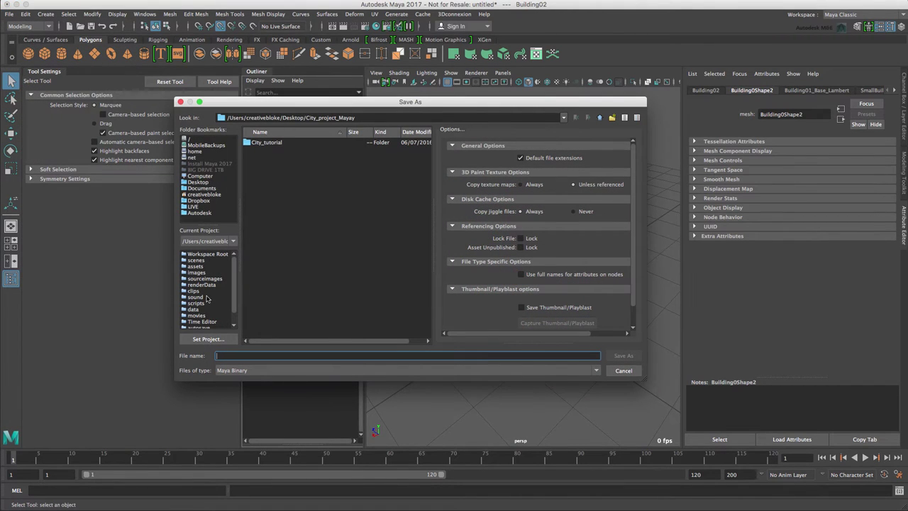
{"action": "left_click", "coordinate": [197, 260]}
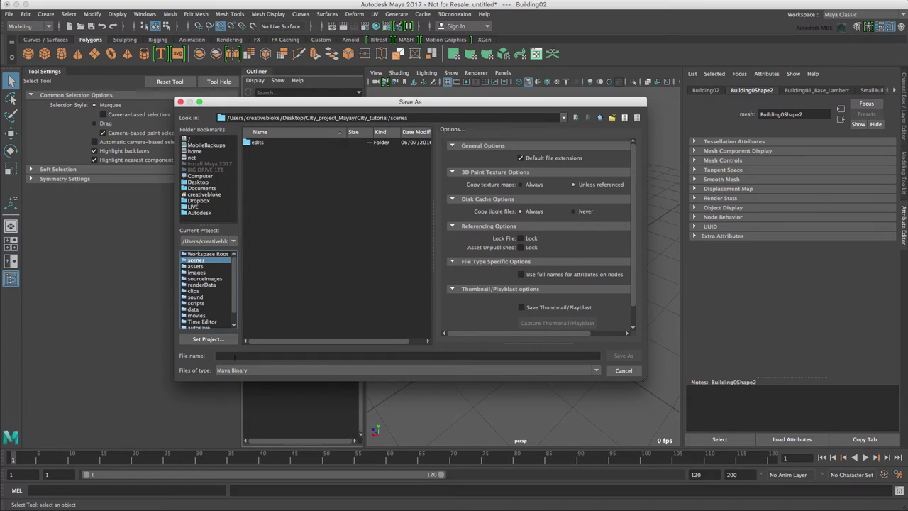
{"action": "key", "text": "Tab"}
{"action": "type", "text": "Ci"}
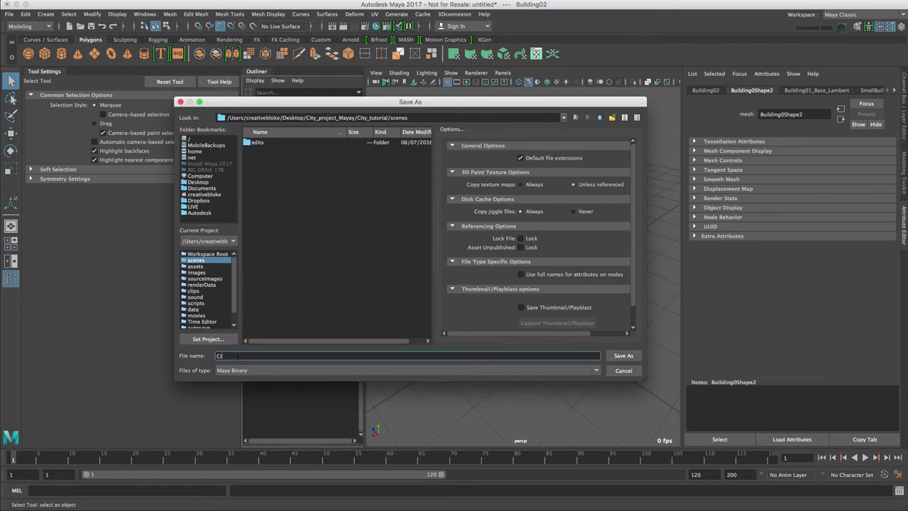
{"action": "type", "text": "ty_"}
{"action": "type", "text": "Build"}
{"action": "left_click", "coordinate": [611, 358]}
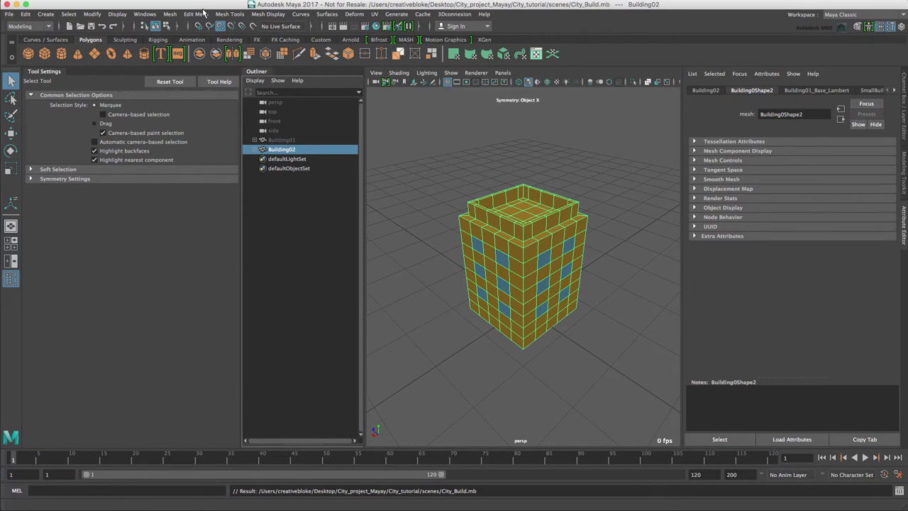
Step: Open the Hypershade from Rendering Editors and select the Building01_Base_Lambert material
{"action": "left_click", "coordinate": [155, 14]}
{"action": "mouse_move", "coordinate": [170, 76]}
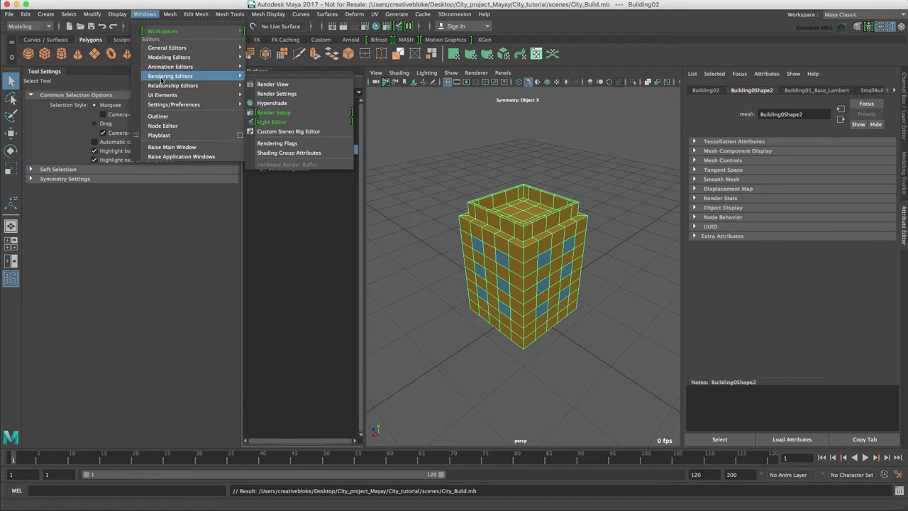
{"action": "left_click", "coordinate": [272, 103]}
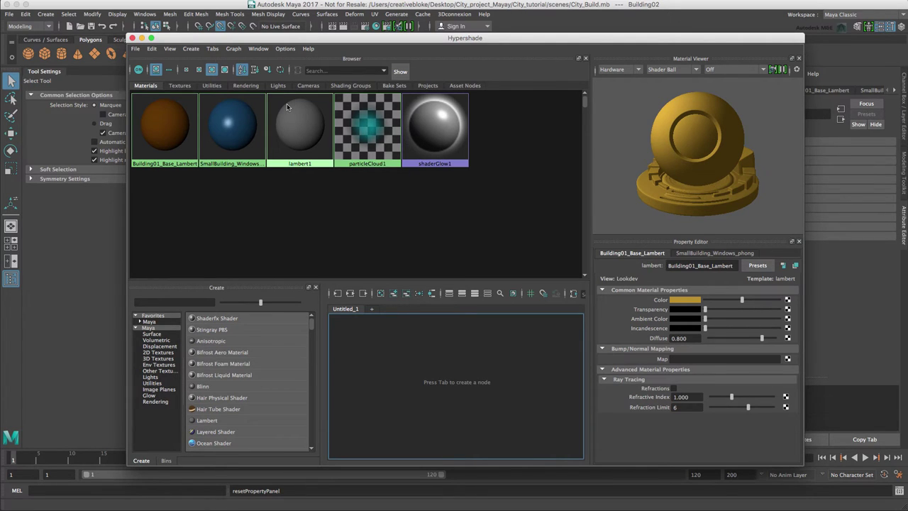
{"action": "left_click", "coordinate": [180, 136]}
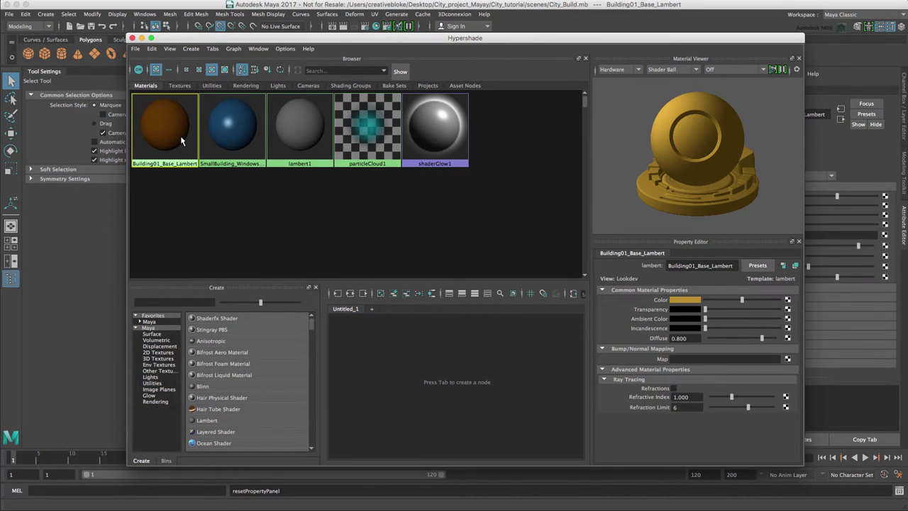
Step: Duplicate Building01_Base_Lambert and rename the copy Building02_Base
{"action": "key", "text": "ctrl+d"}
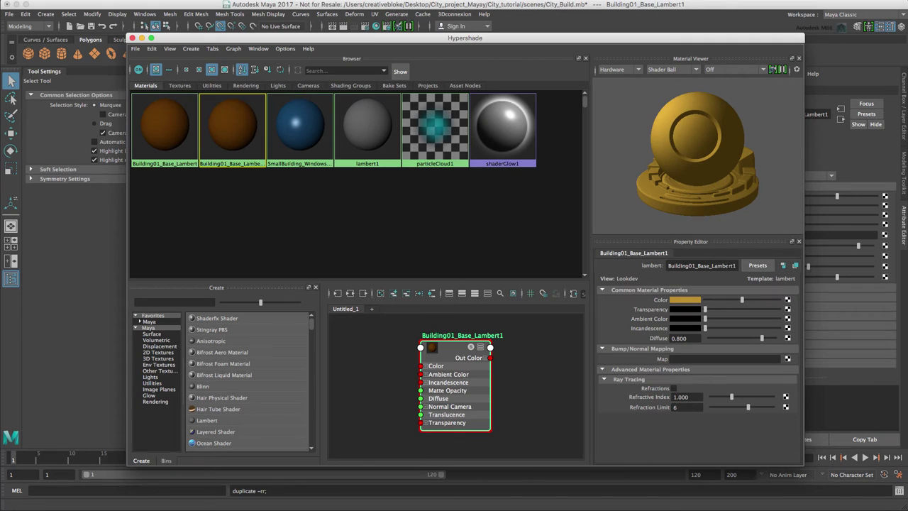
{"action": "double_click", "coordinate": [703, 265]}
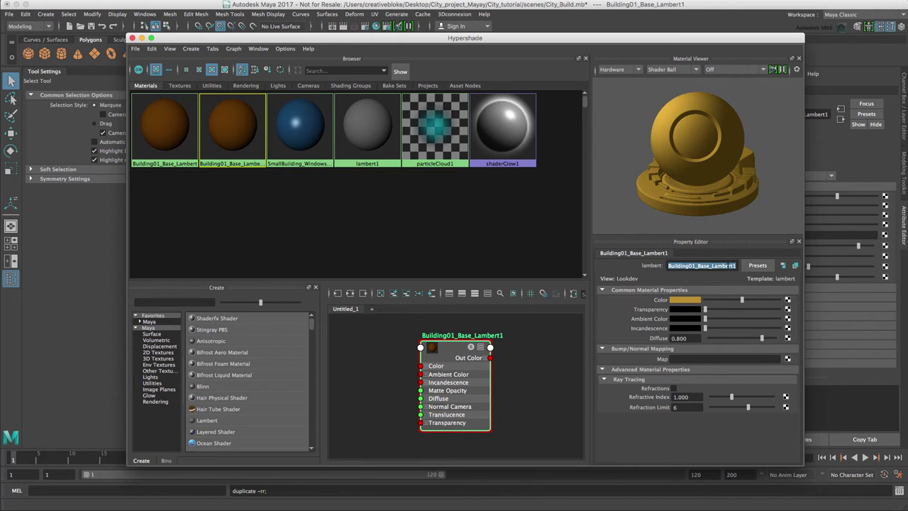
{"action": "type", "text": "Bu"}
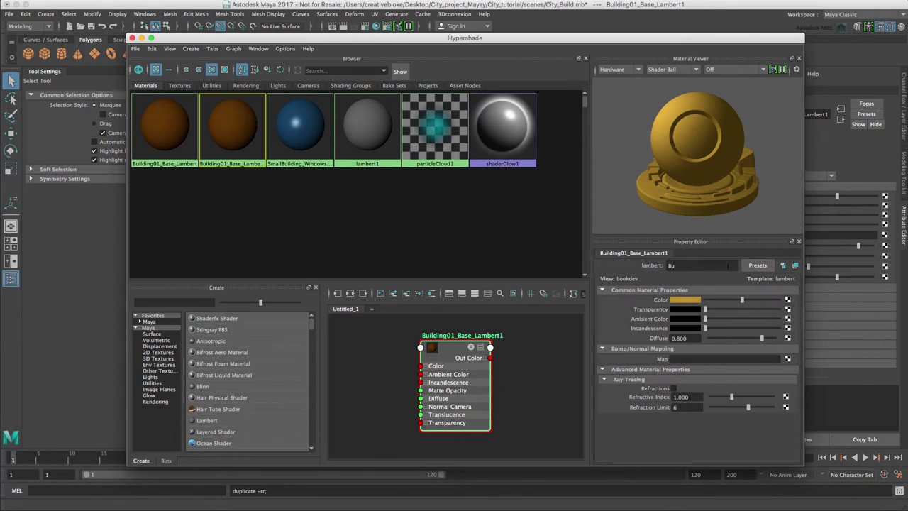
{"action": "type", "text": "ilding"}
{"action": "type", "text": "02_Base"}
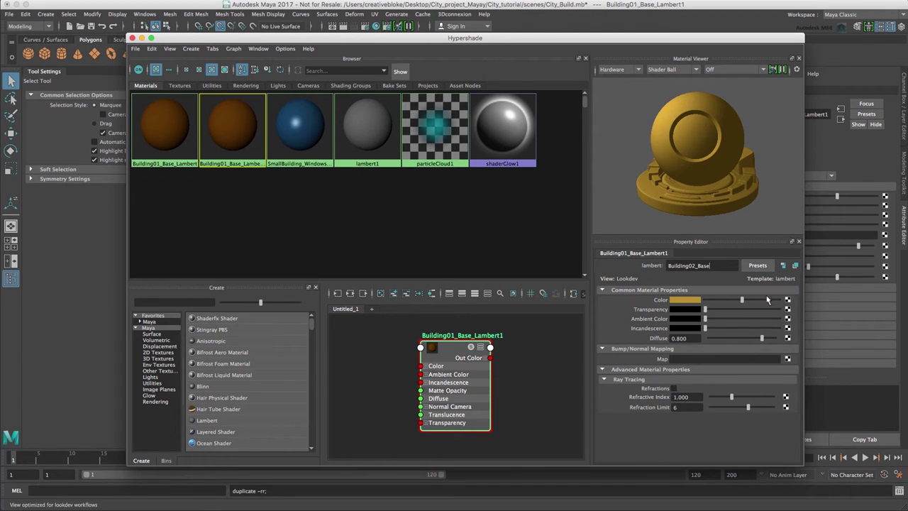
{"action": "key", "text": "Return"}
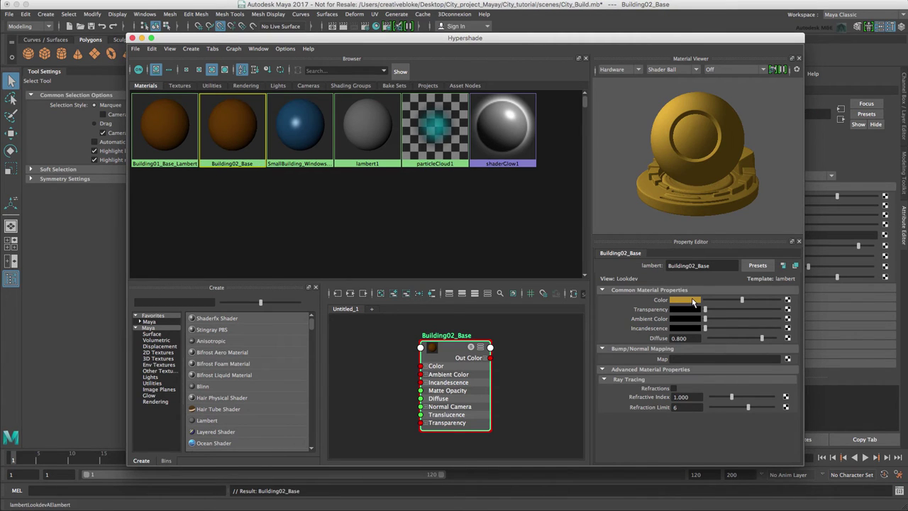
Step: Make Building02_Base's colour dark grey by removing saturation and lowering its value
{"action": "left_click", "coordinate": [693, 302]}
{"action": "left_click_drag", "start_coordinate": [680, 335], "coordinate": [647, 335]}
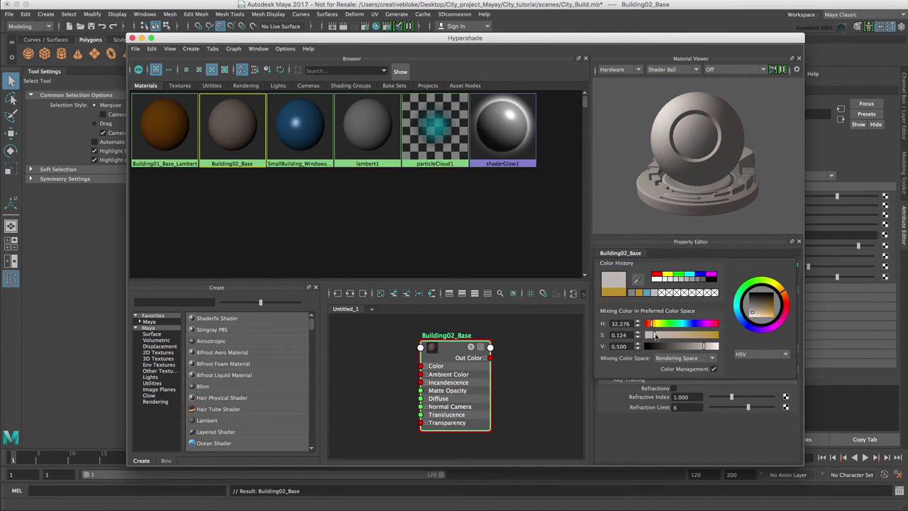
{"action": "left_click_drag", "start_coordinate": [713, 348], "coordinate": [686, 348]}
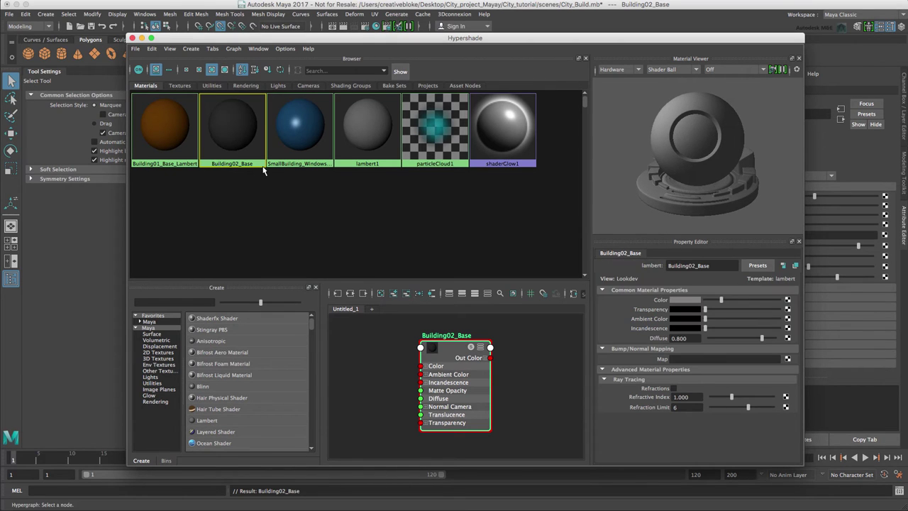
Step: Select Building02's faces using SmallBuilding_Windows_phong, then invert the selection to the non-window faces
{"action": "left_click", "coordinate": [302, 150]}
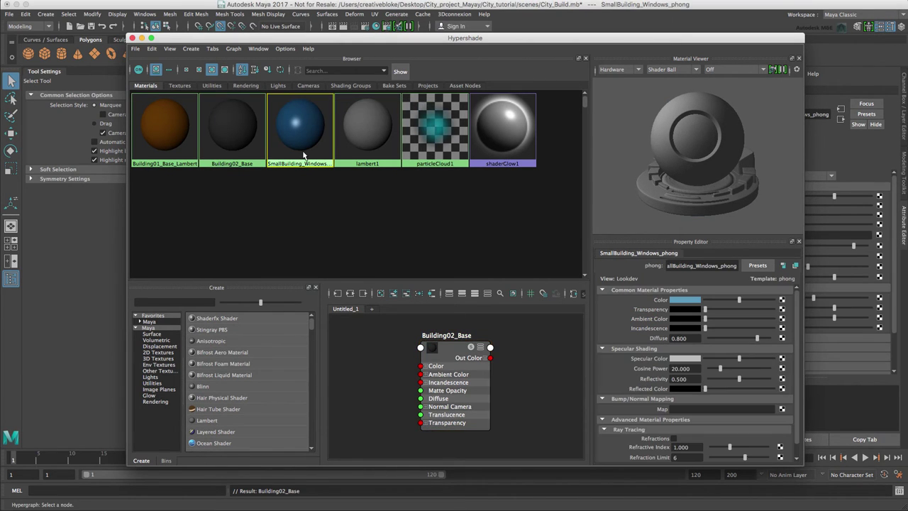
{"action": "right_click", "coordinate": [303, 154]}
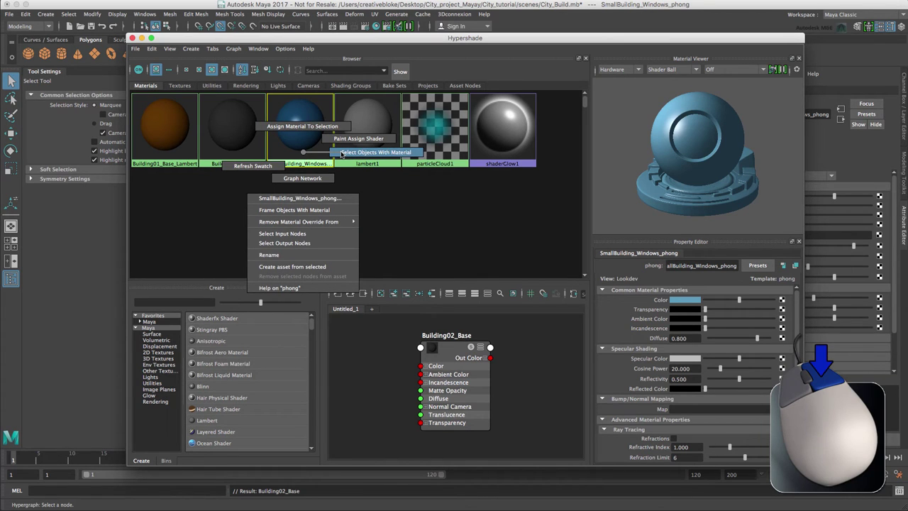
{"action": "right_click_drag", "start_coordinate": [303, 154], "coordinate": [376, 152]}
{"action": "left_click_drag", "start_coordinate": [365, 42], "coordinate": [369, 340]}
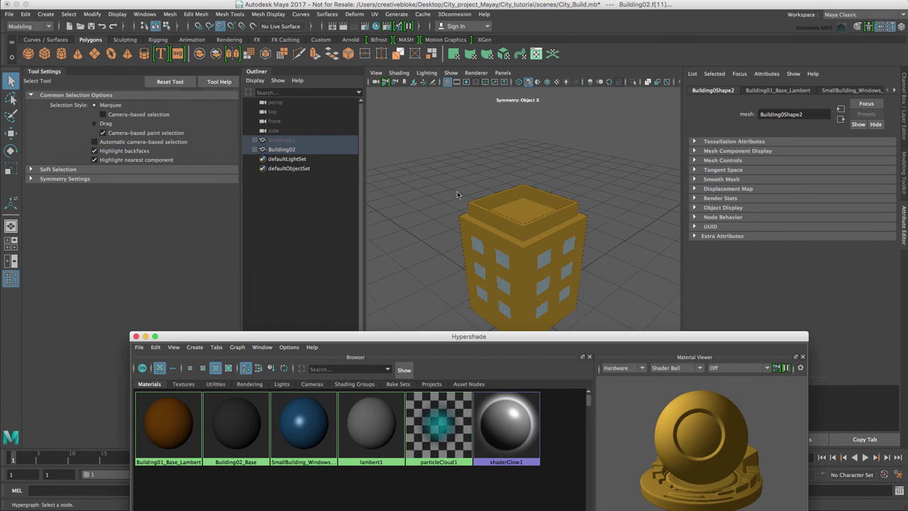
{"action": "left_click", "coordinate": [71, 16]}
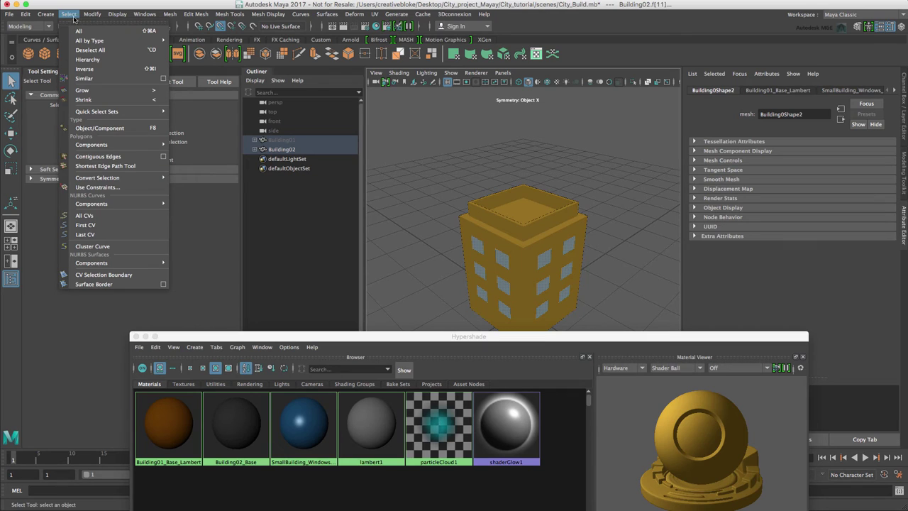
{"action": "left_click", "coordinate": [91, 70]}
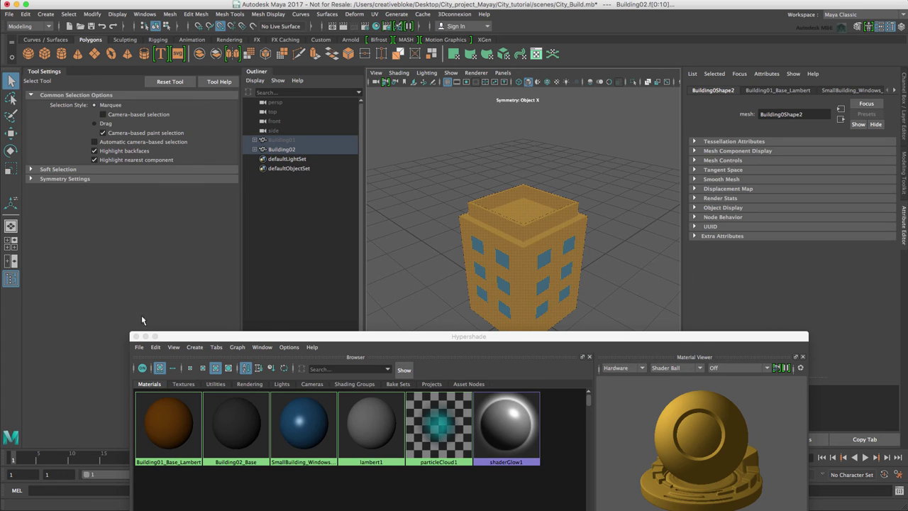
Step: Assign Building02_Base to the selected faces and return the building to Object Mode
{"action": "left_click", "coordinate": [135, 337]}
{"action": "right_click", "coordinate": [519, 301]}
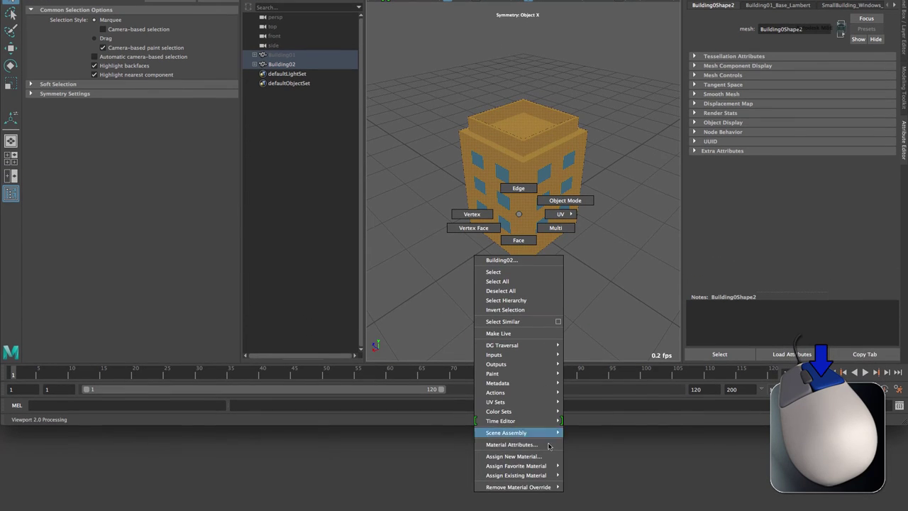
{"action": "mouse_move", "coordinate": [516, 476]}
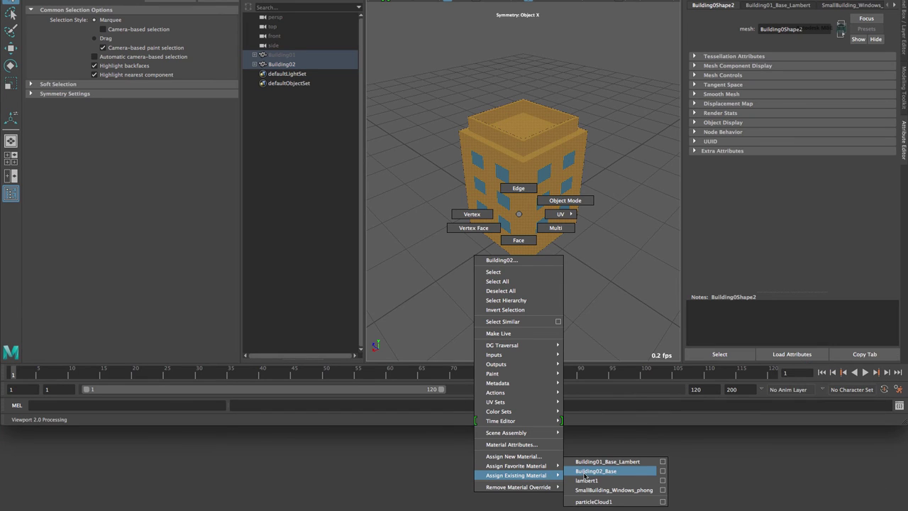
{"action": "left_click", "coordinate": [585, 472]}
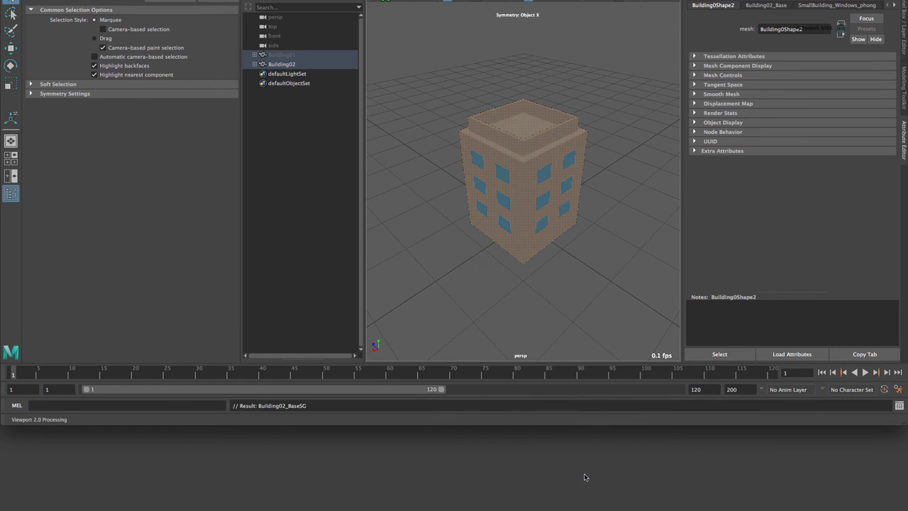
{"action": "right_click", "coordinate": [548, 159]}
{"action": "left_click", "coordinate": [593, 146]}
{"action": "left_click", "coordinate": [290, 150]}
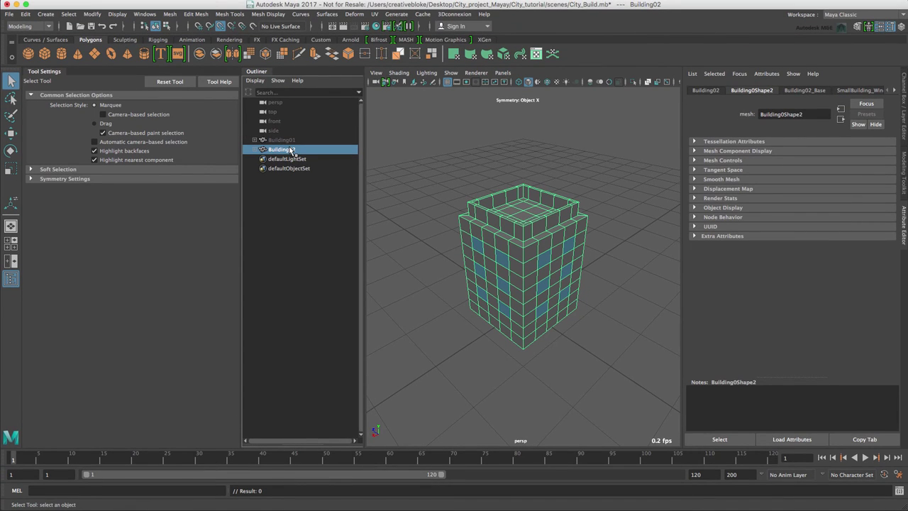
Step: Hide Building02 with Ctrl+H and unhide Building01 with Shift+H
{"action": "key", "text": "ctrl+h"}
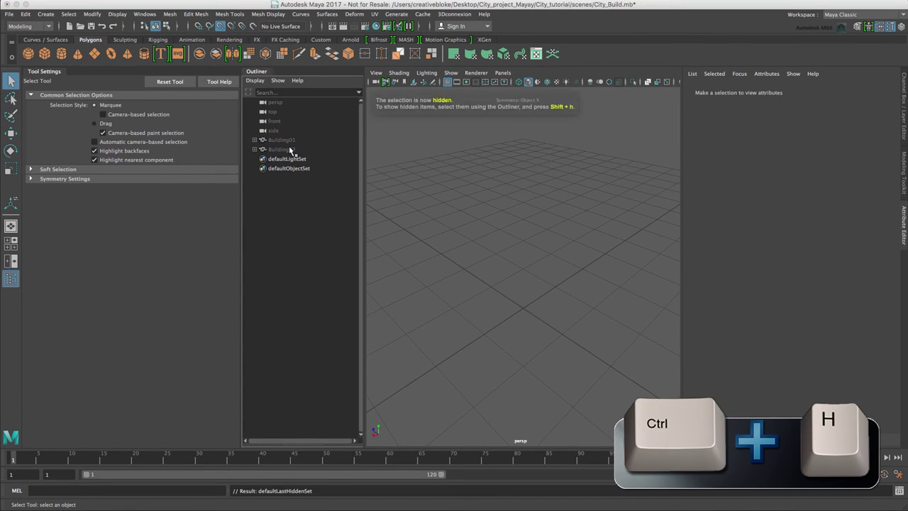
{"action": "left_click", "coordinate": [287, 141]}
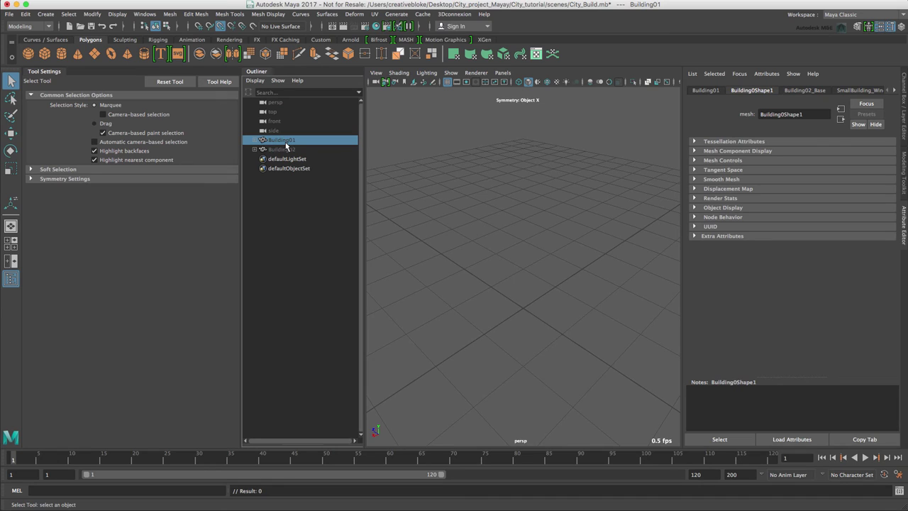
{"action": "key", "text": "shift+h"}
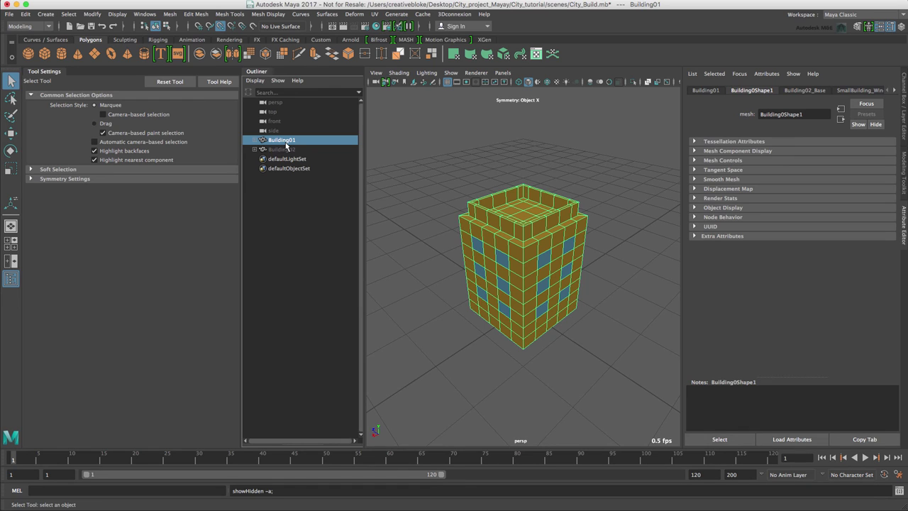
{"action": "key", "text": "ctrl+h"}
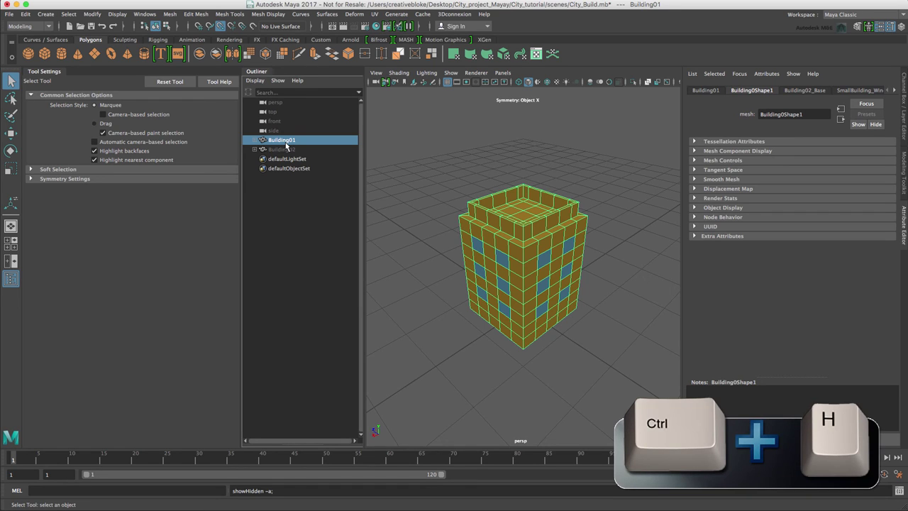